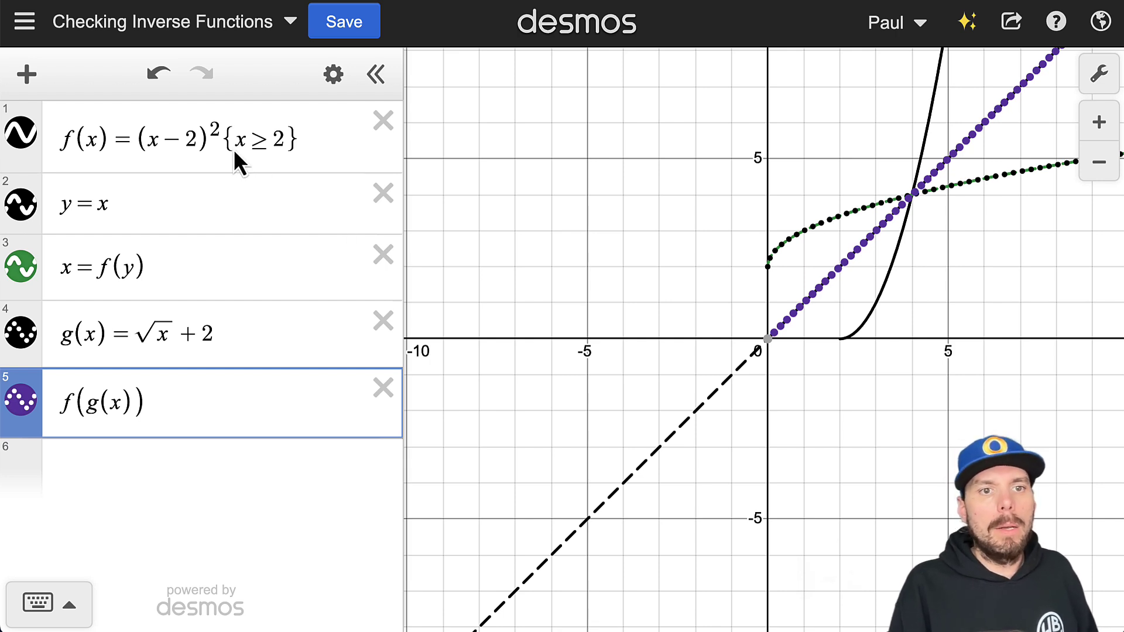
Hide the graphs of y = x, x = f(y), g(x) and f(g(x)) so only f(x) is plotted.
drag(126, 140, 196, 130)
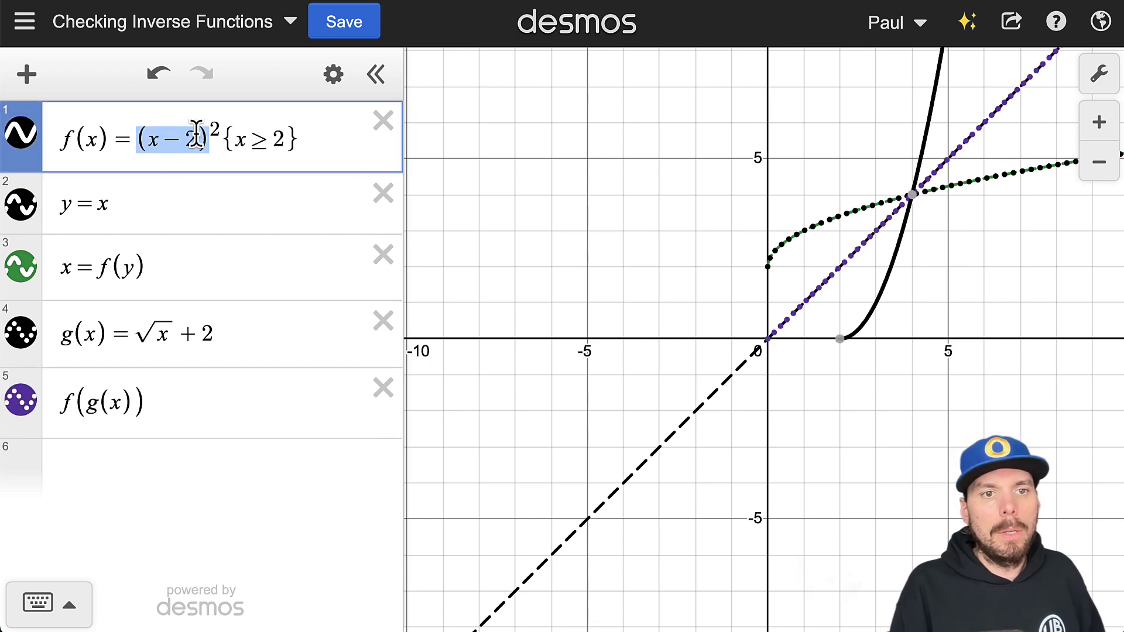
click(218, 137)
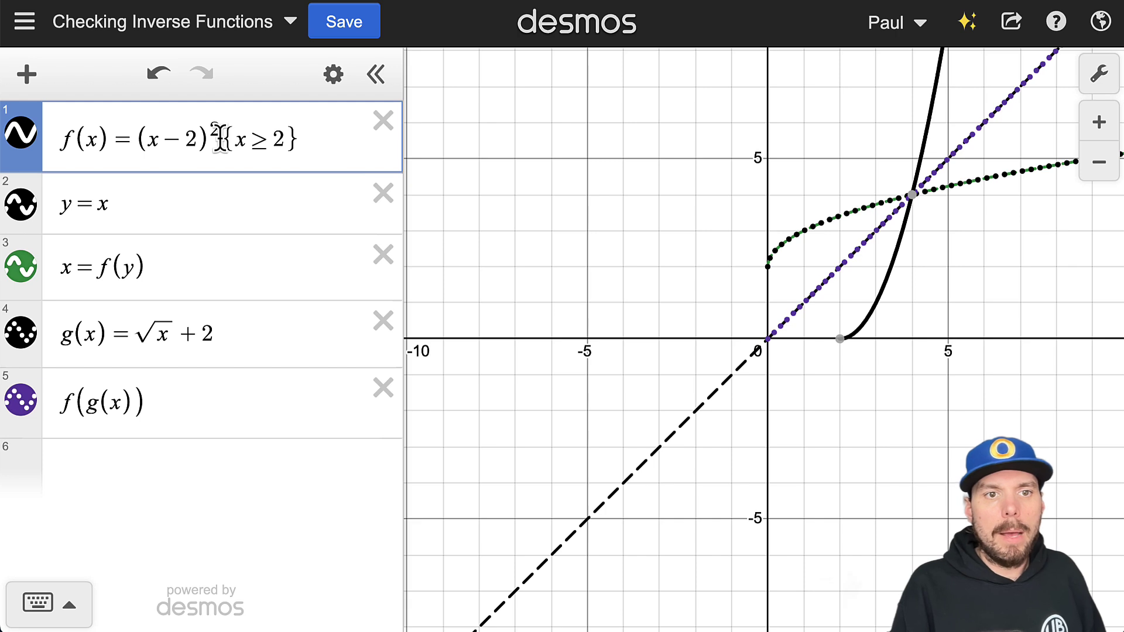
drag(225, 139, 288, 149)
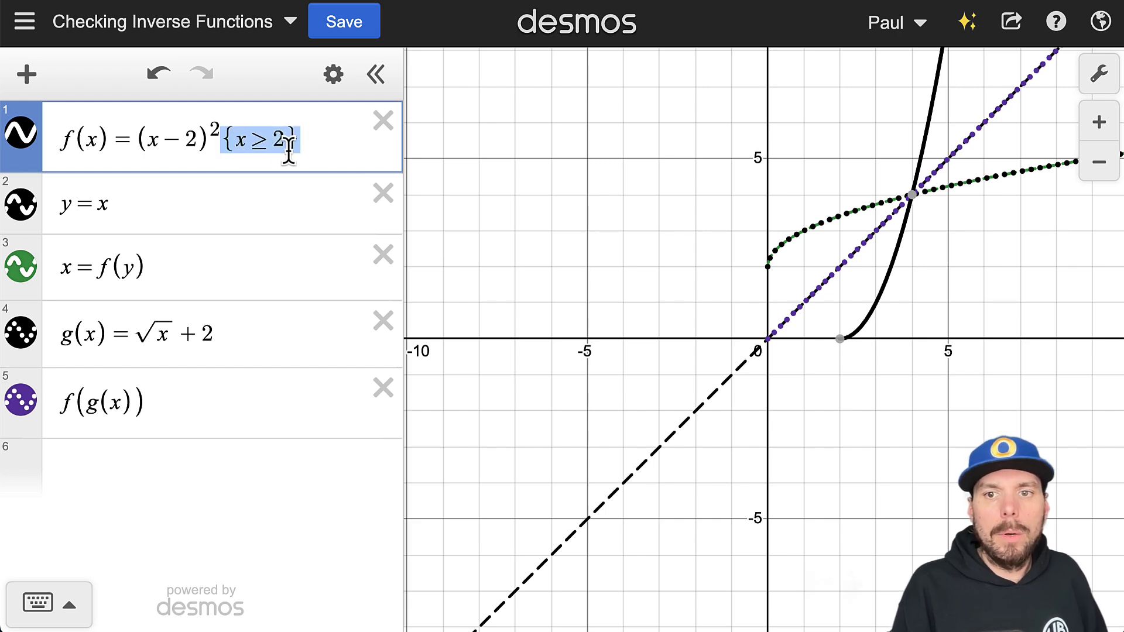
click(20, 205)
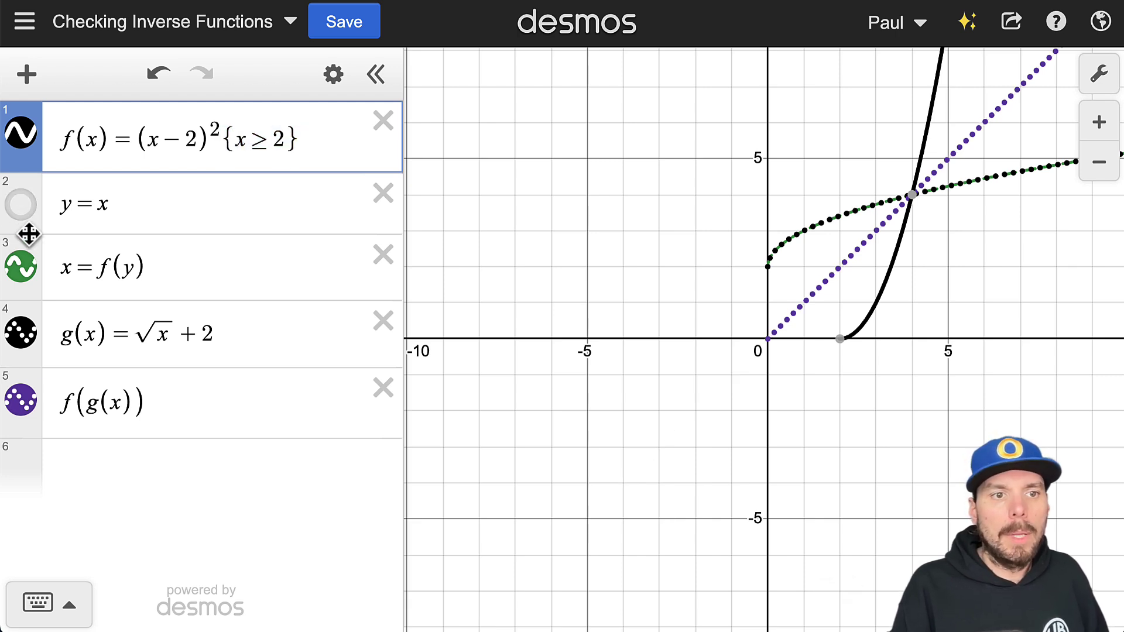
click(20, 266)
click(21, 332)
click(20, 400)
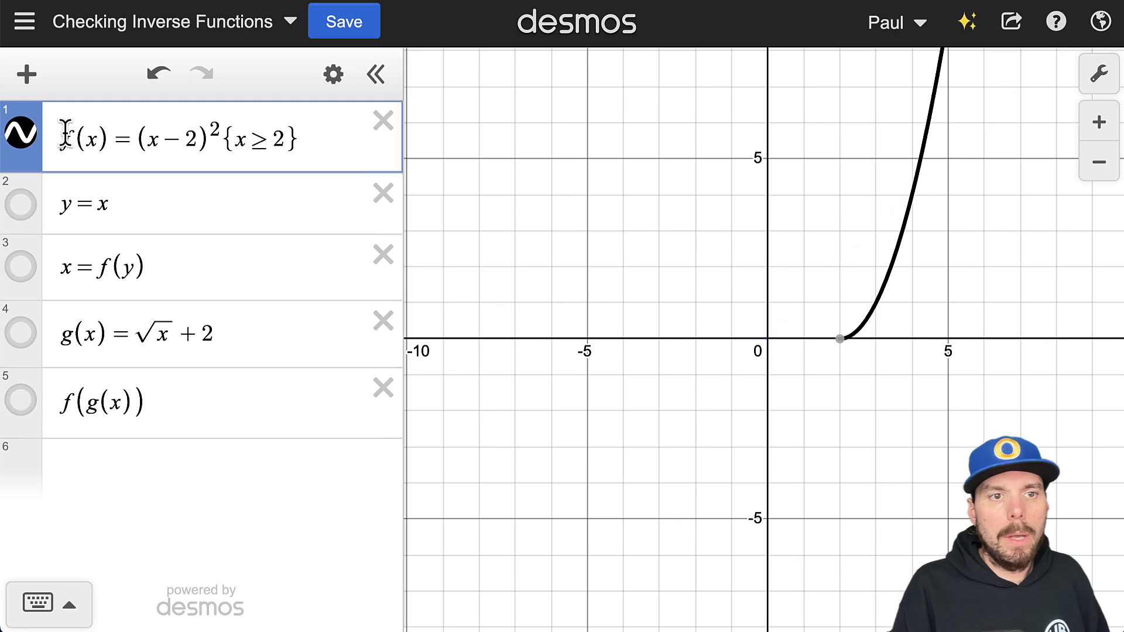
Delete the domain restriction {x ≥ 2} from the definition of f(x).
drag(55, 138, 323, 124)
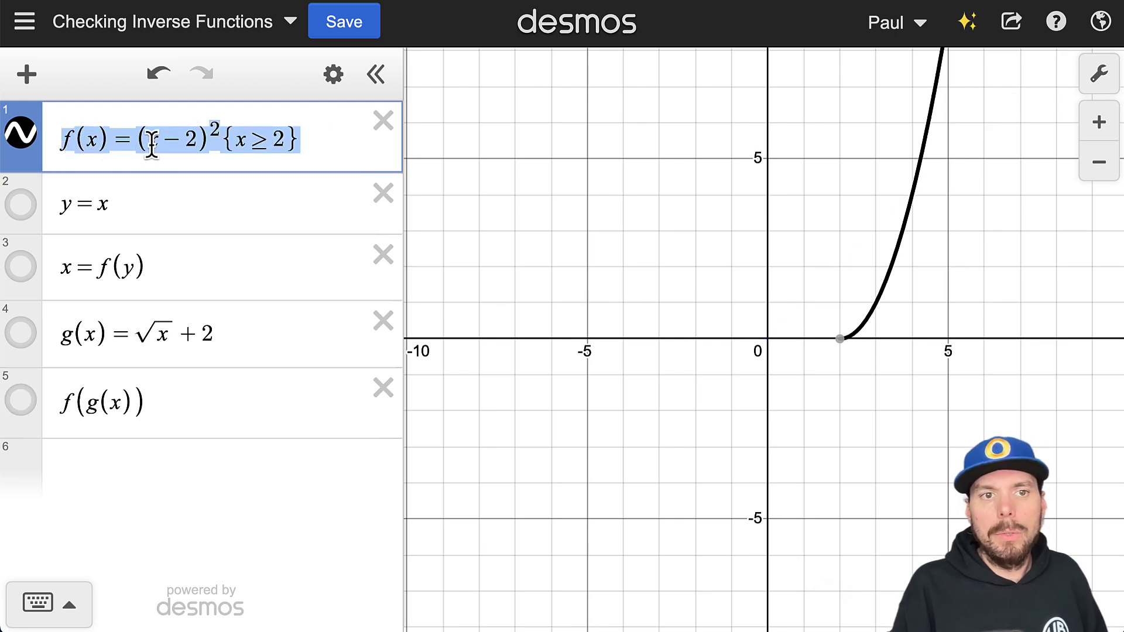
drag(215, 138, 270, 147)
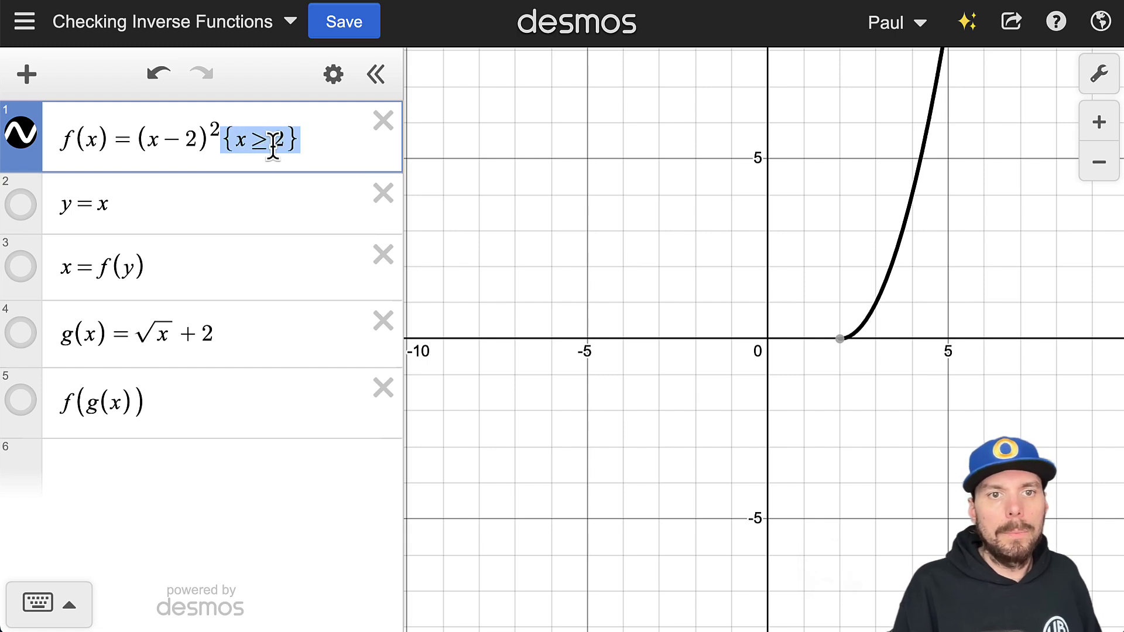
key(BackSpace)
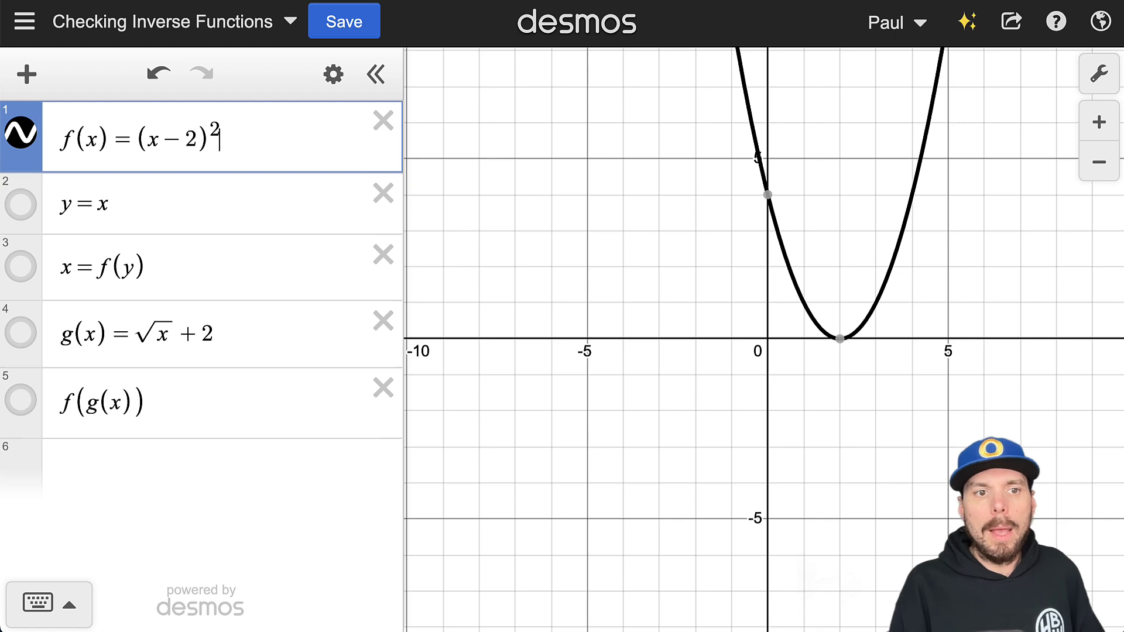
Show the graph of x = f(y) and trace its upper and lower branches against f(x) = (x − 2)².
drag(144, 266, 35, 284)
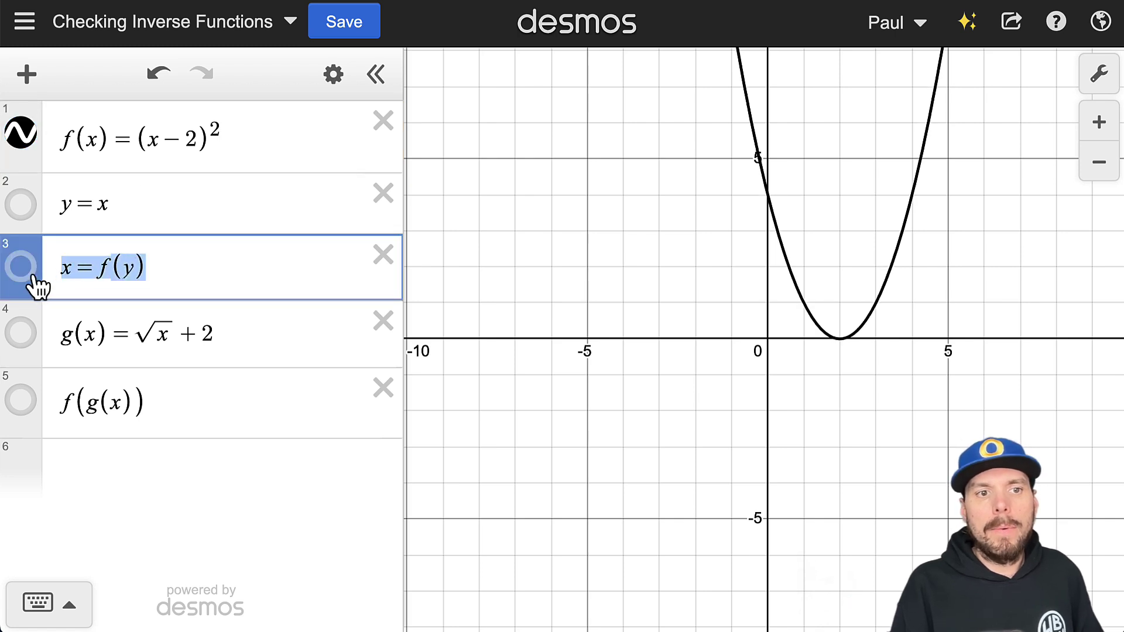
click(19, 270)
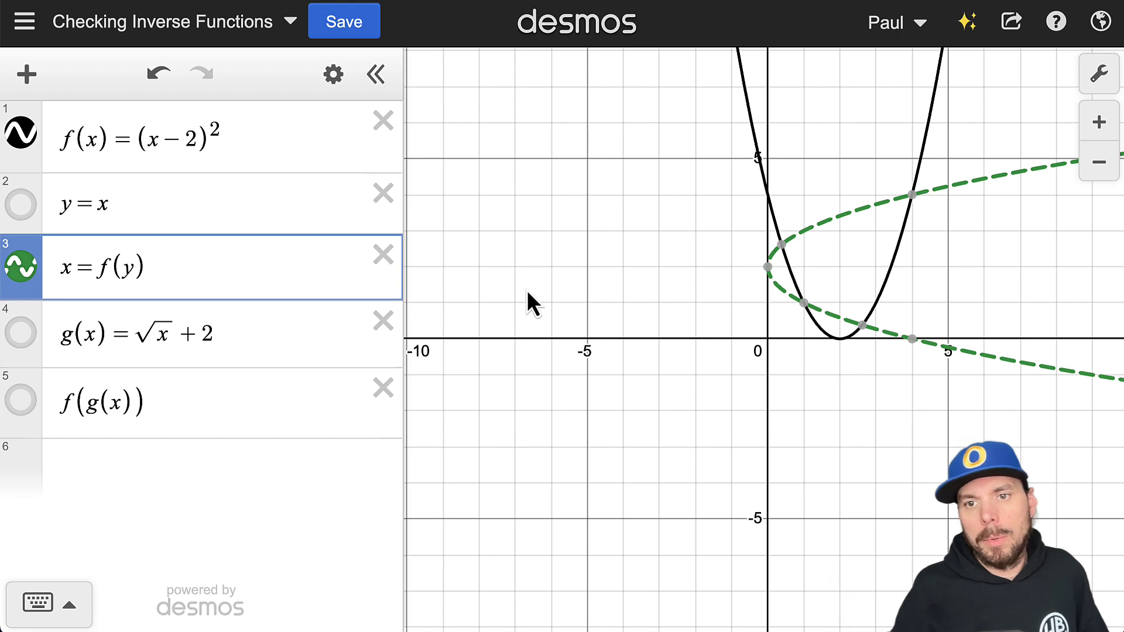
click(829, 203)
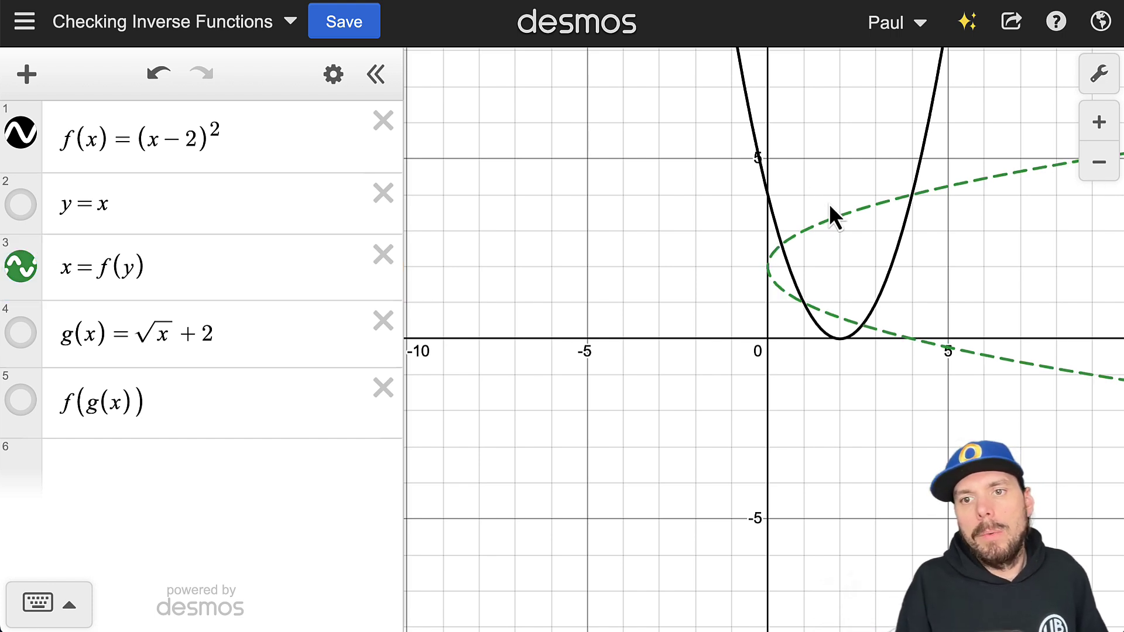
click(841, 220)
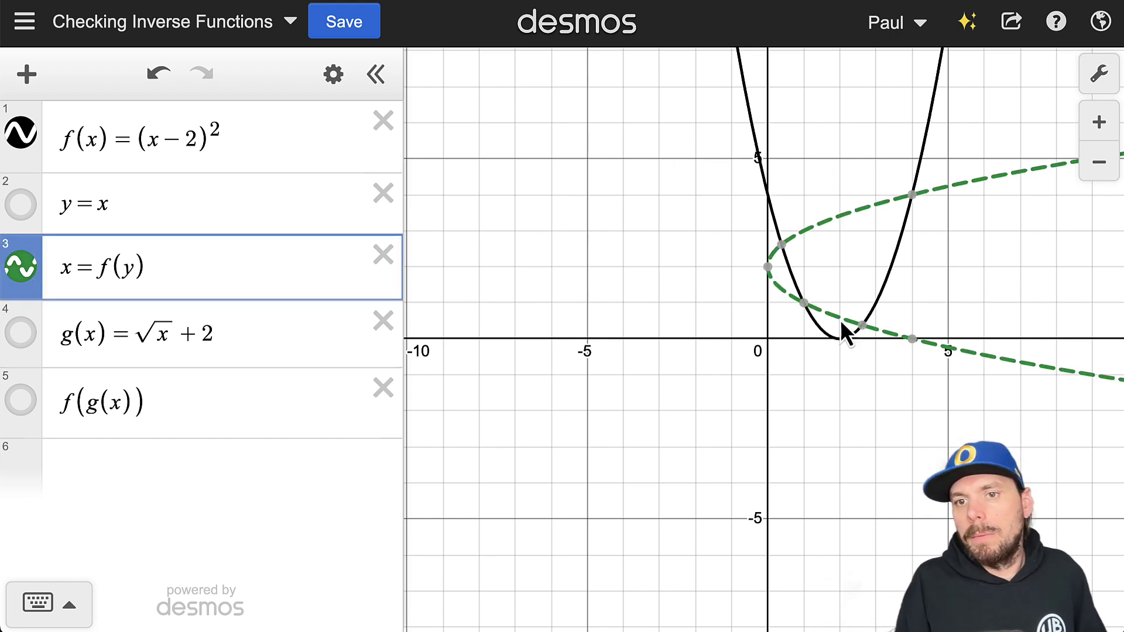
click(838, 220)
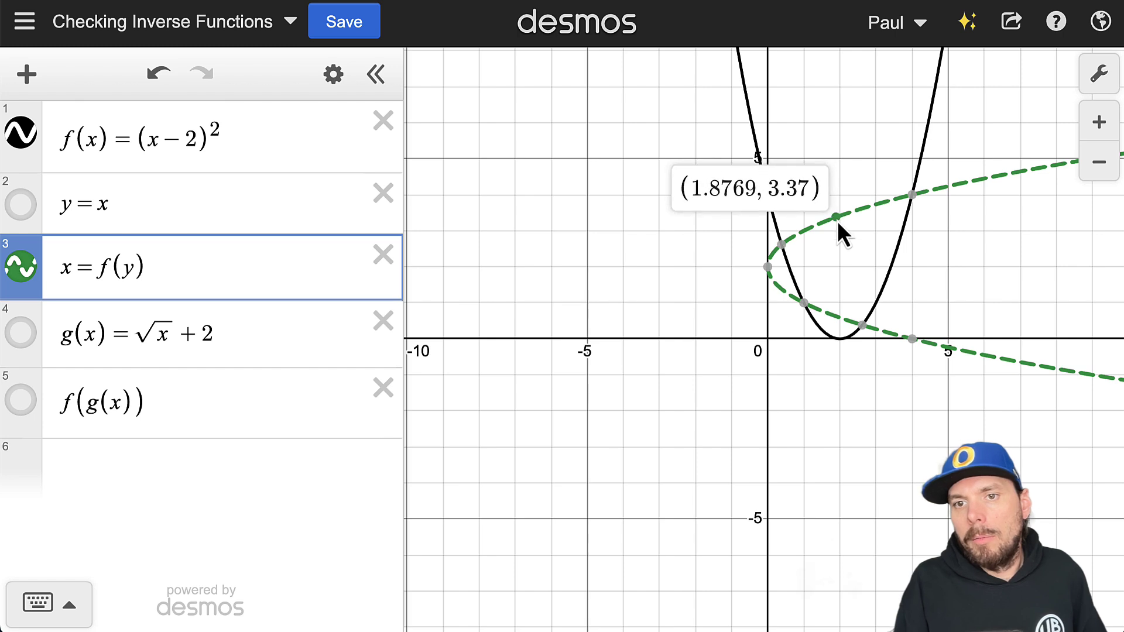
click(830, 310)
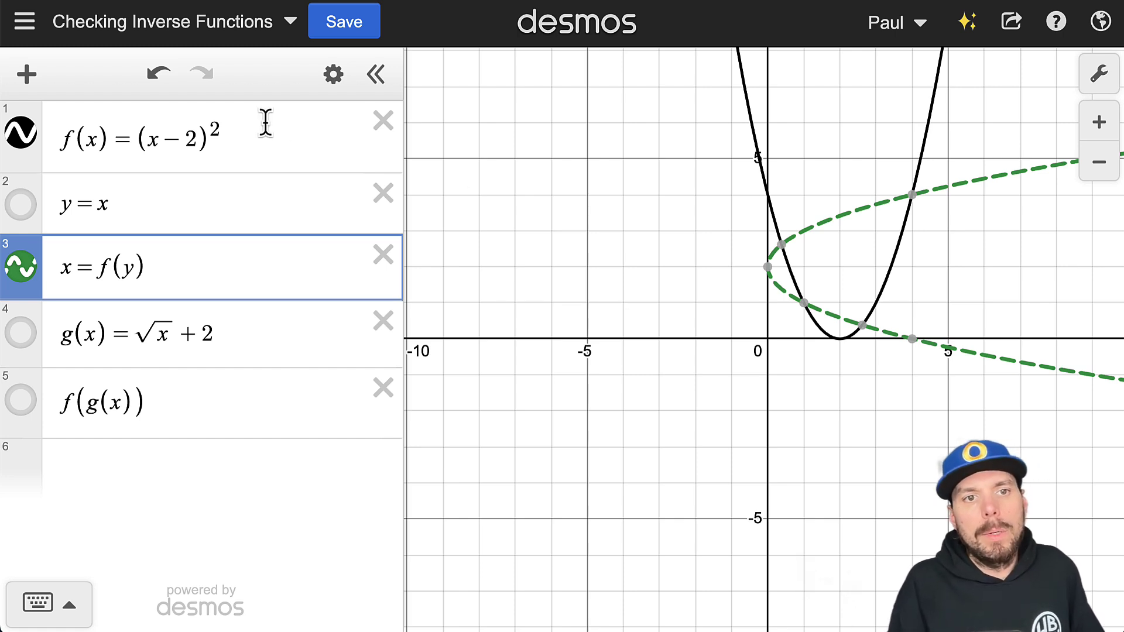
drag(263, 122, 55, 130)
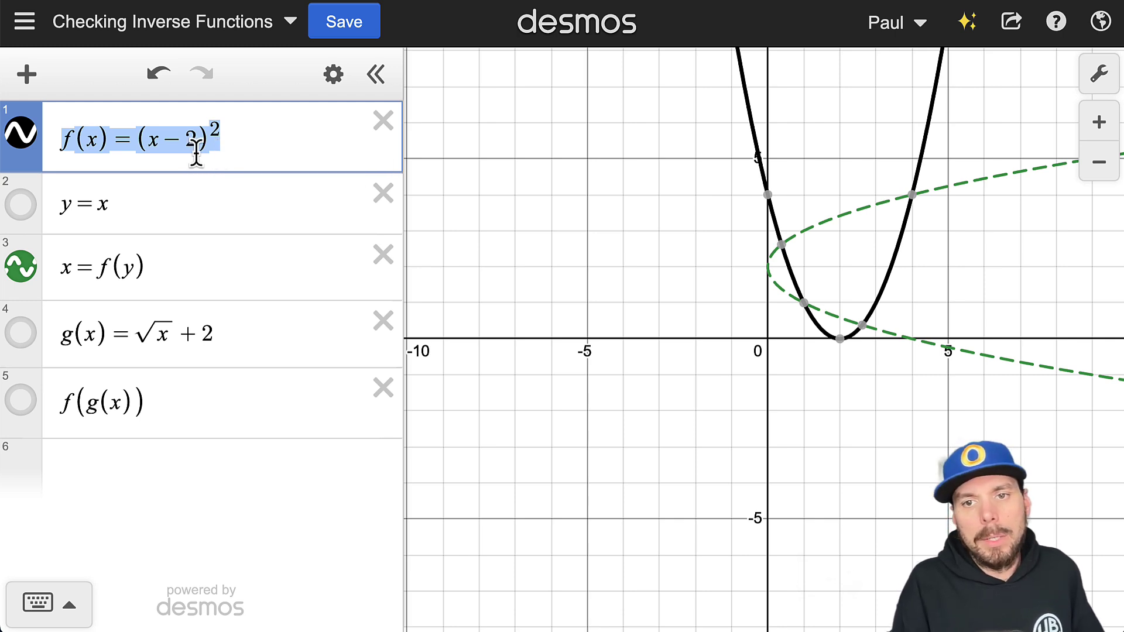
drag(863, 207, 853, 218)
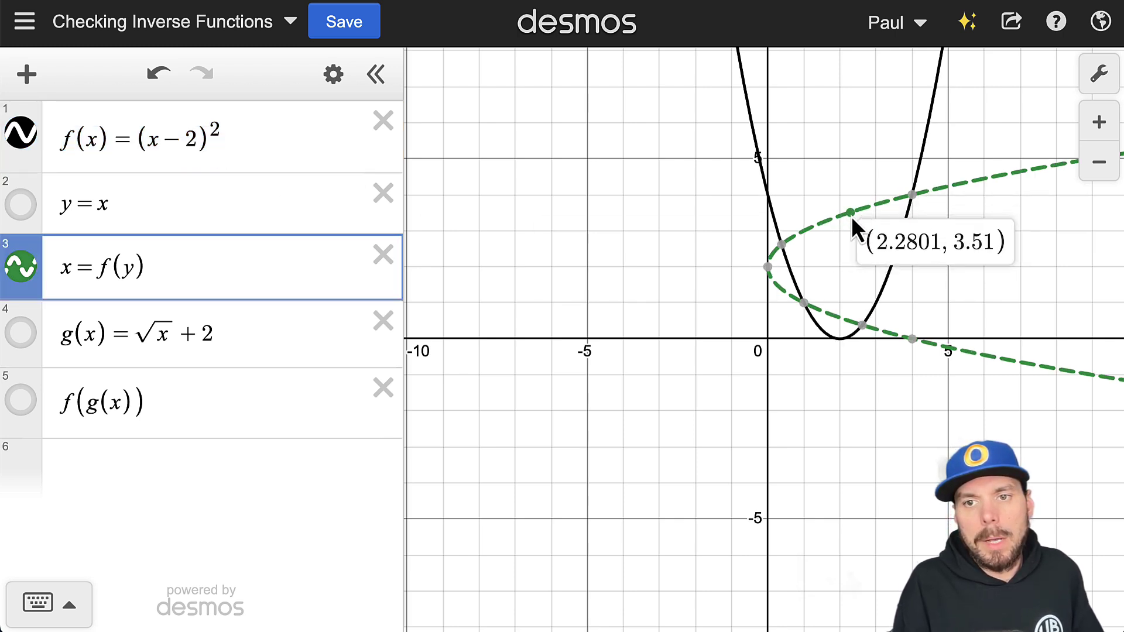
drag(786, 294, 1094, 401)
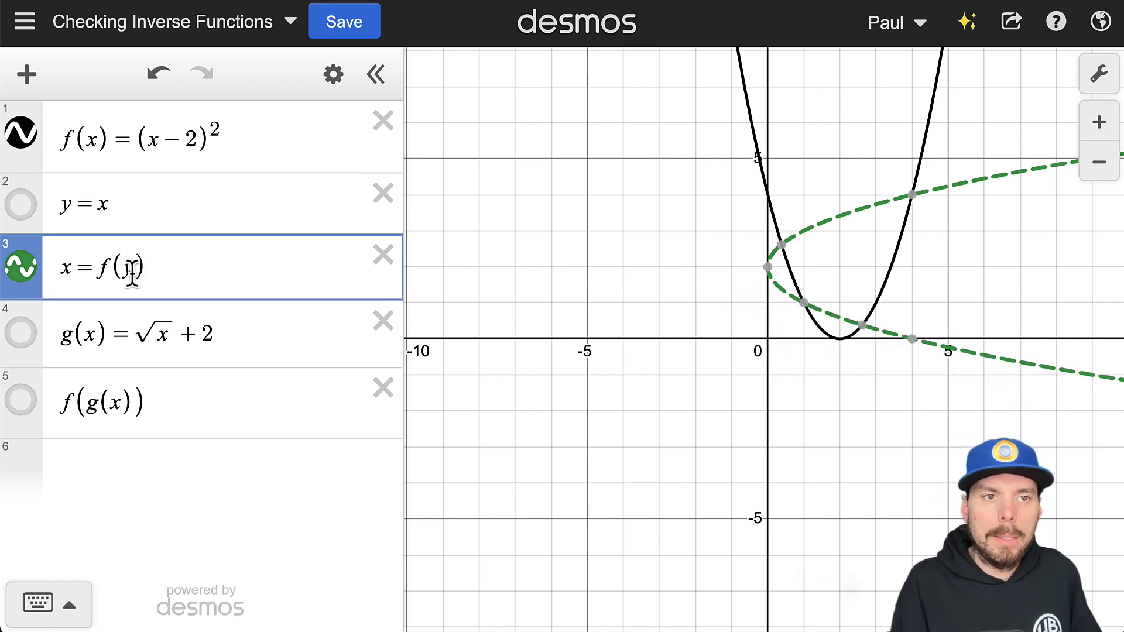
Add the domain restriction {x ≥ 2} to the end of f(x) and trace the restricted curve.
click(228, 142)
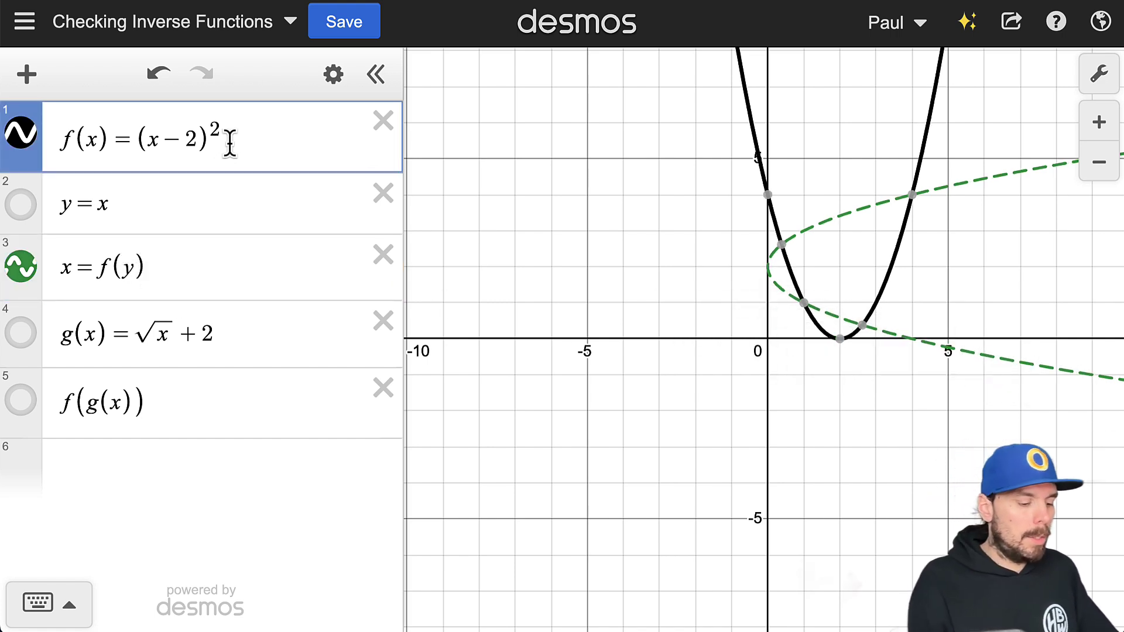
text({x)
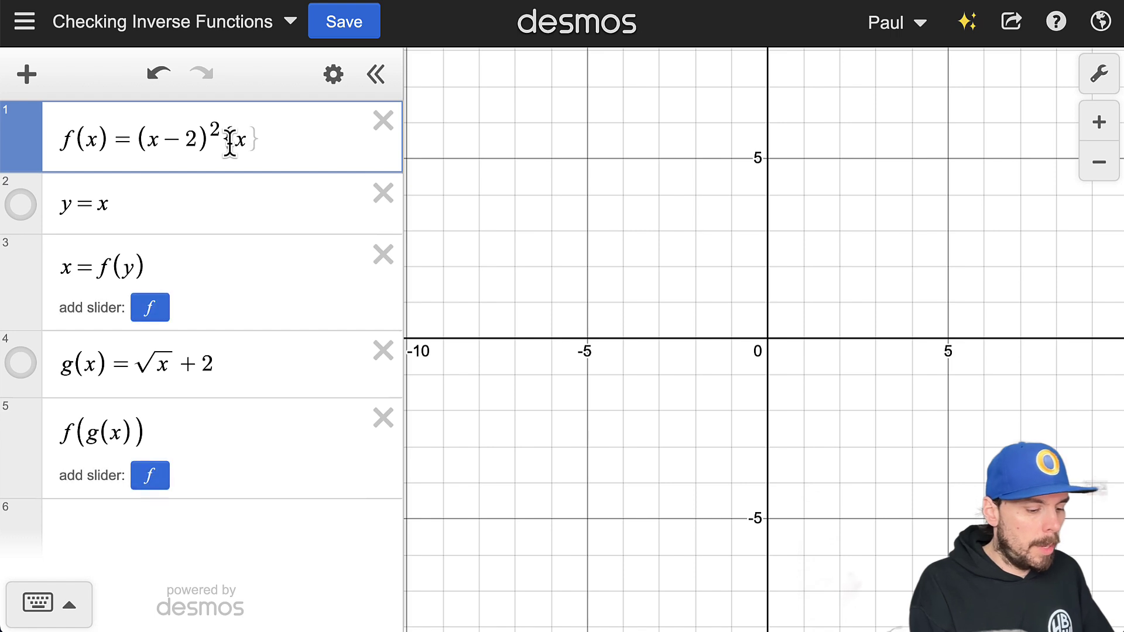
text(>=2)
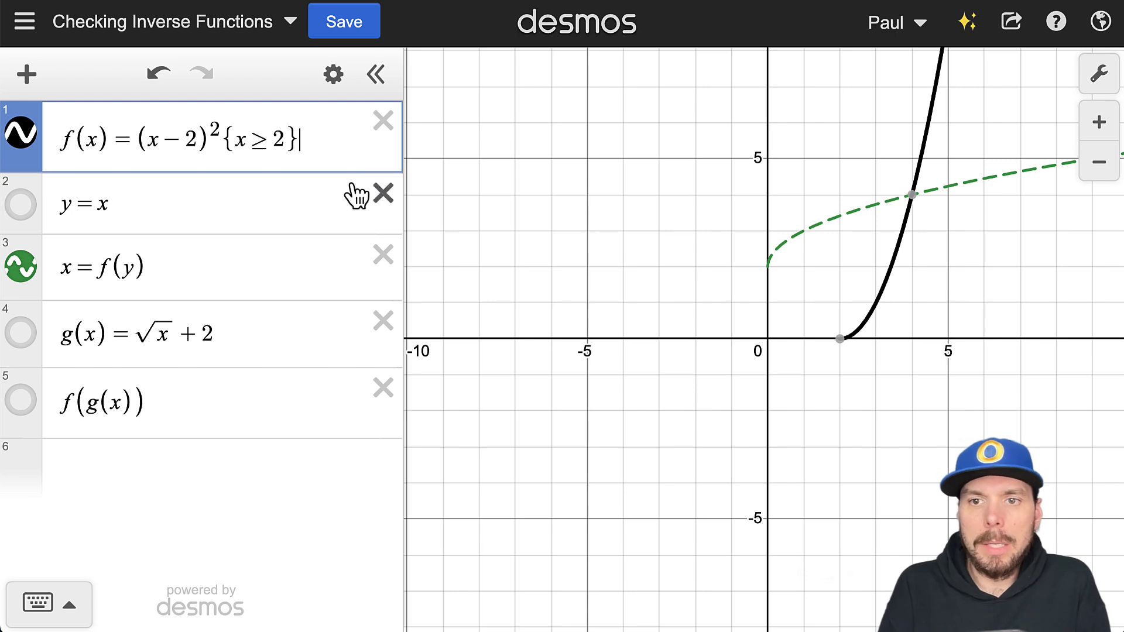
mouse_move(841, 338)
mouse_down()
mouse_move(828, 344)
mouse_move(870, 313)
mouse_move(914, 186)
mouse_move(875, 358)
mouse_move(838, 341)
mouse_move(921, 140)
mouse_up()
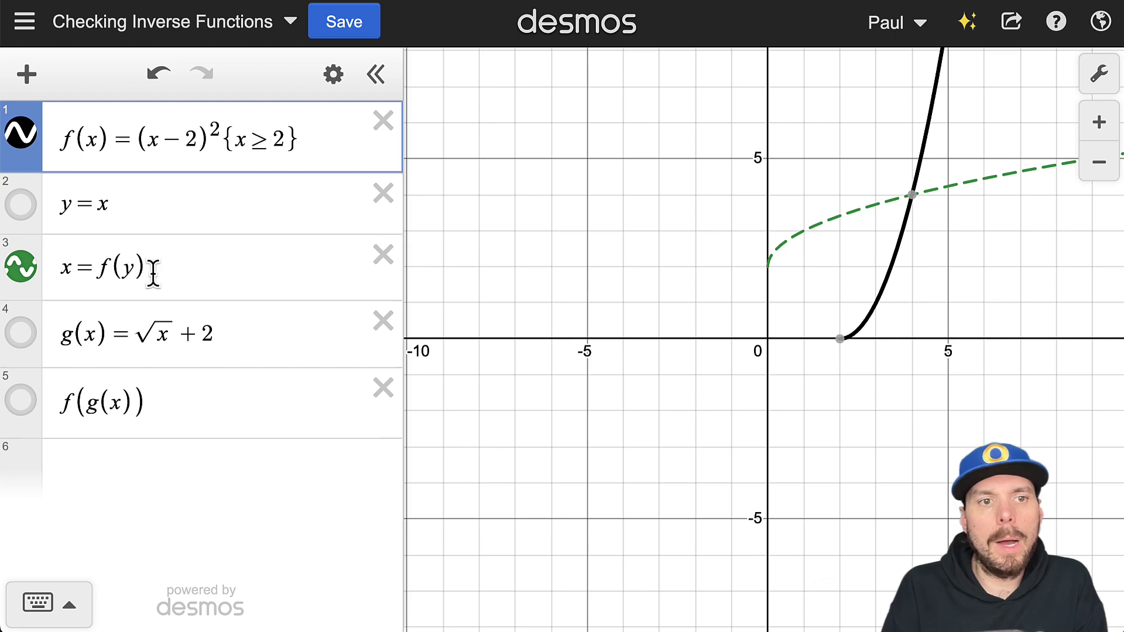
Show the line y = x, trace the x = f(y) curve, and compare the expressions for f(x) and g(x).
click(26, 208)
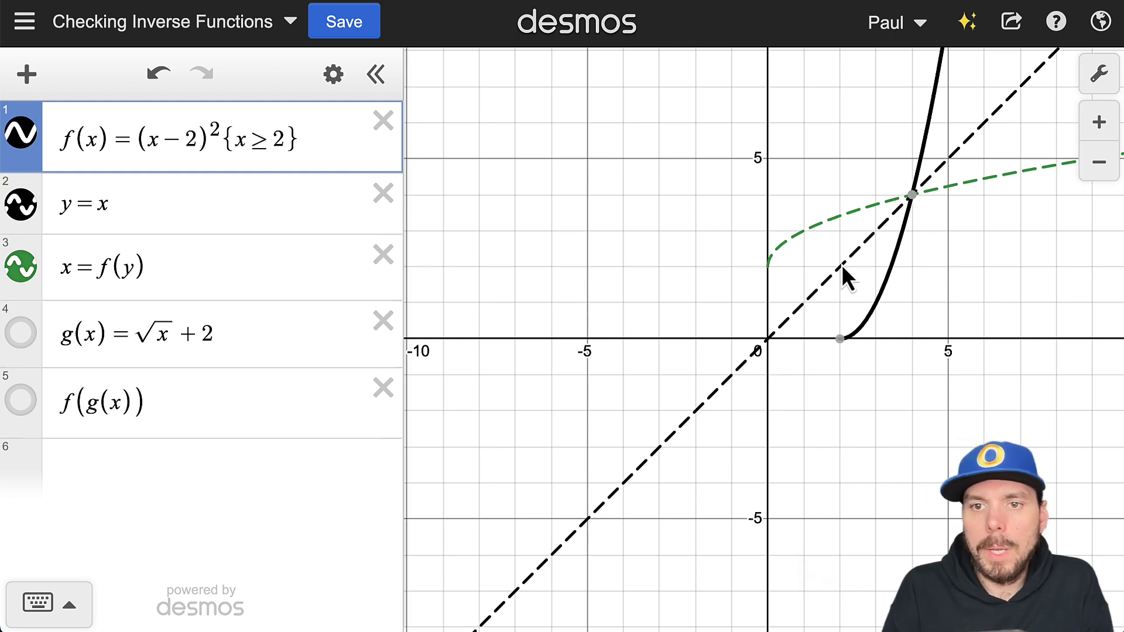
mouse_move(778, 261)
mouse_down()
mouse_move(785, 243)
mouse_move(767, 266)
mouse_move(980, 196)
mouse_move(876, 198)
mouse_up()
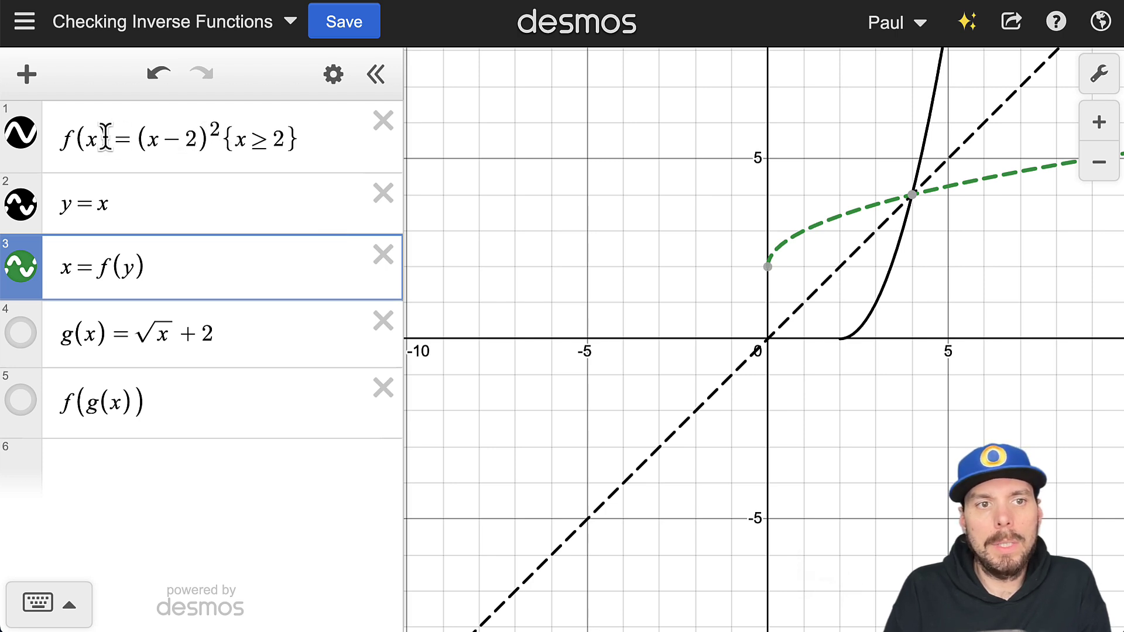
drag(112, 130, 60, 151)
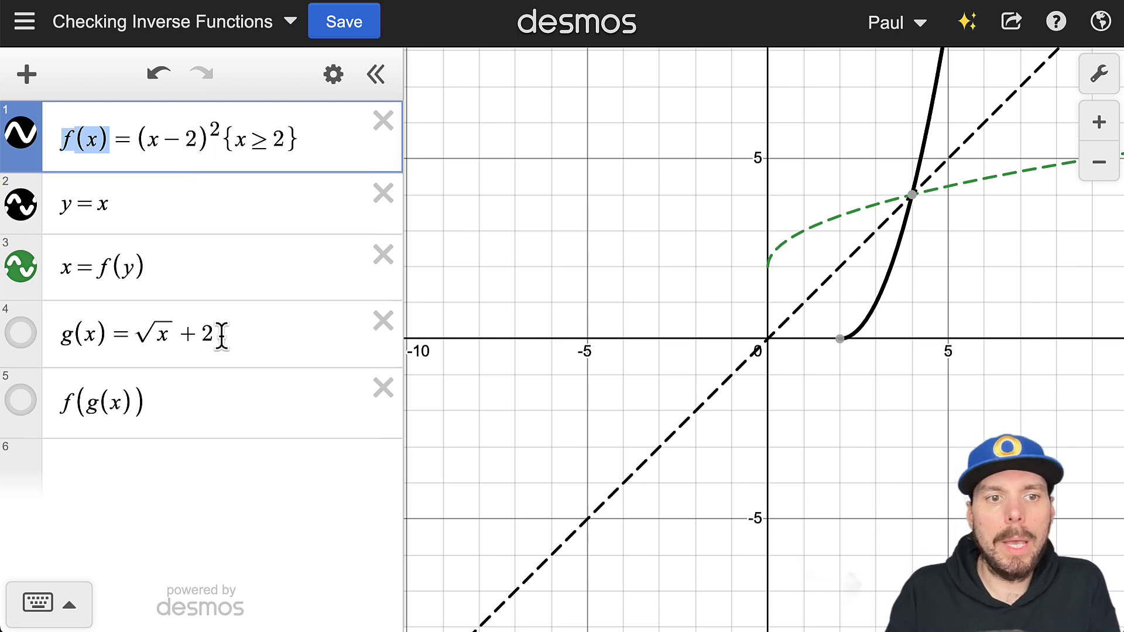
drag(219, 334, 128, 343)
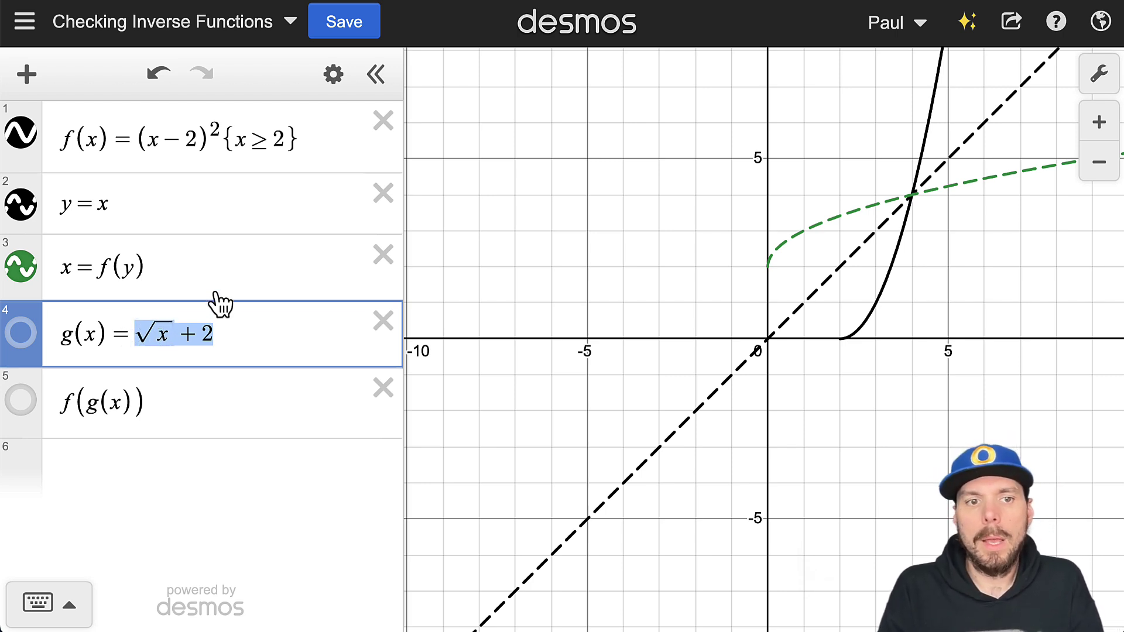
drag(196, 125, 156, 141)
click(158, 142)
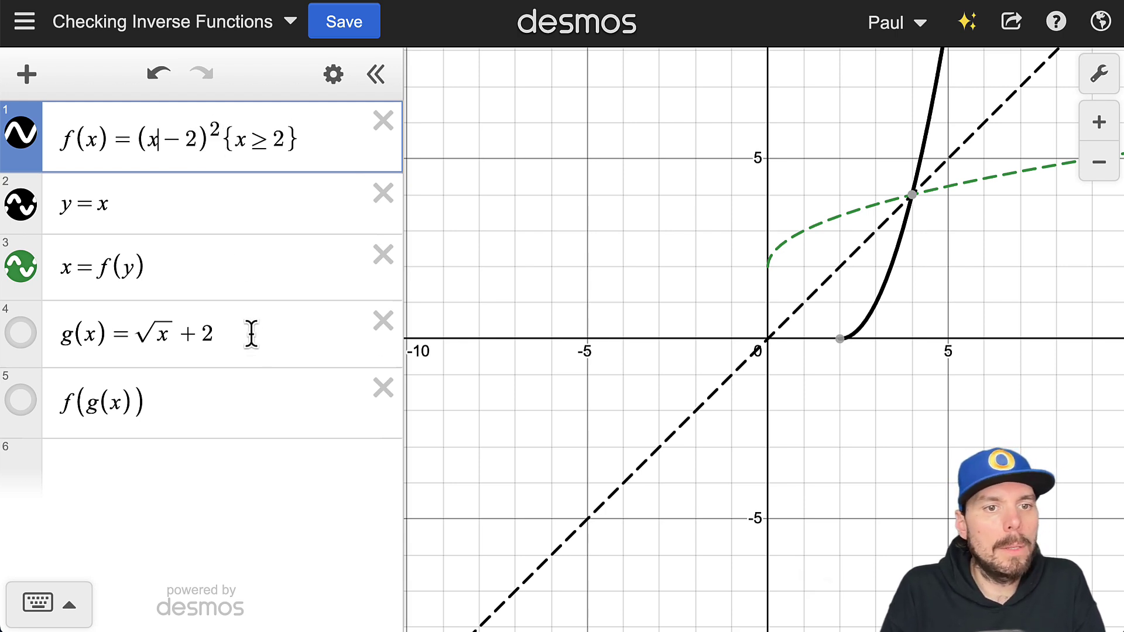
Show the graph of g(x) = √x + 2, switching it off and on over the x = f(y) curve.
drag(233, 335, 131, 332)
click(19, 334)
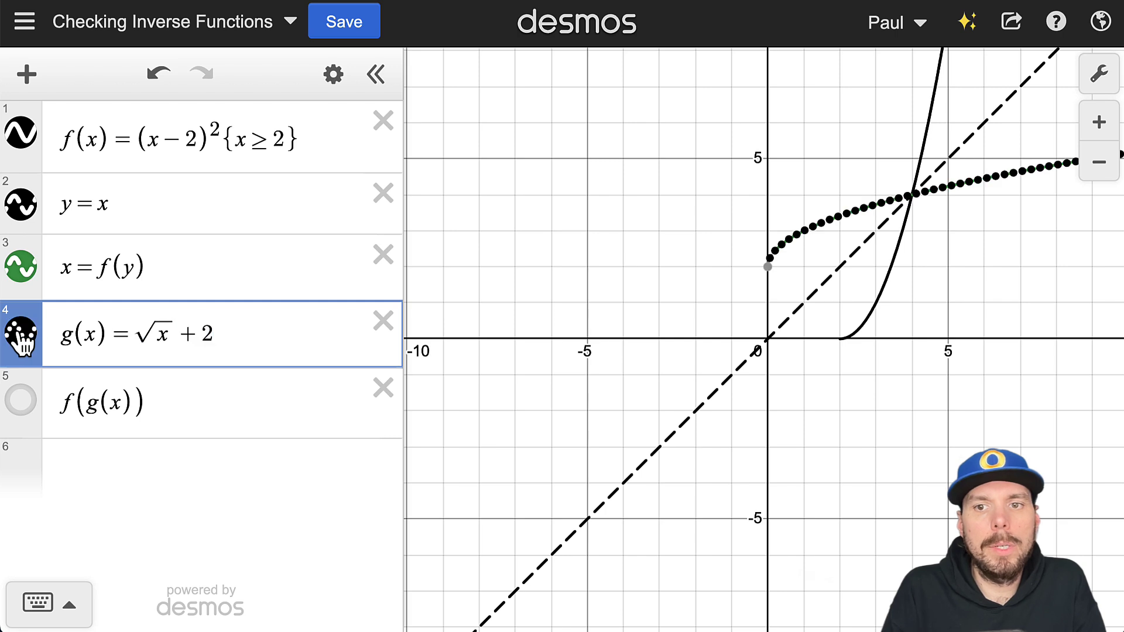
click(19, 334)
click(20, 334)
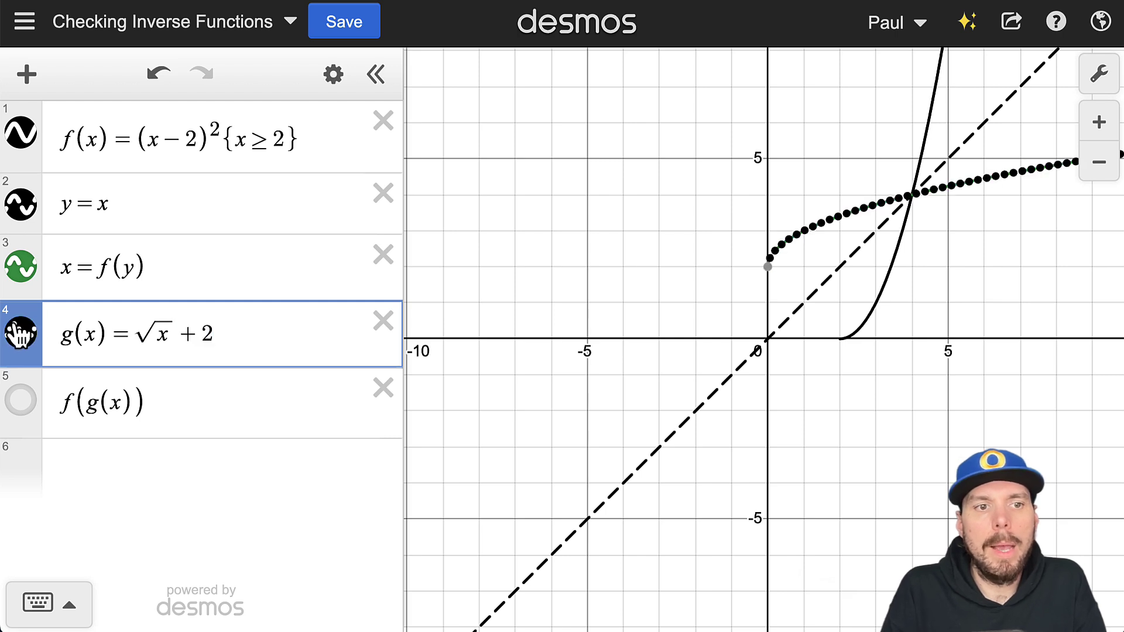
Compare g(x) with x = f(y) by hiding and showing each graph in turn, leaving both displayed.
click(26, 272)
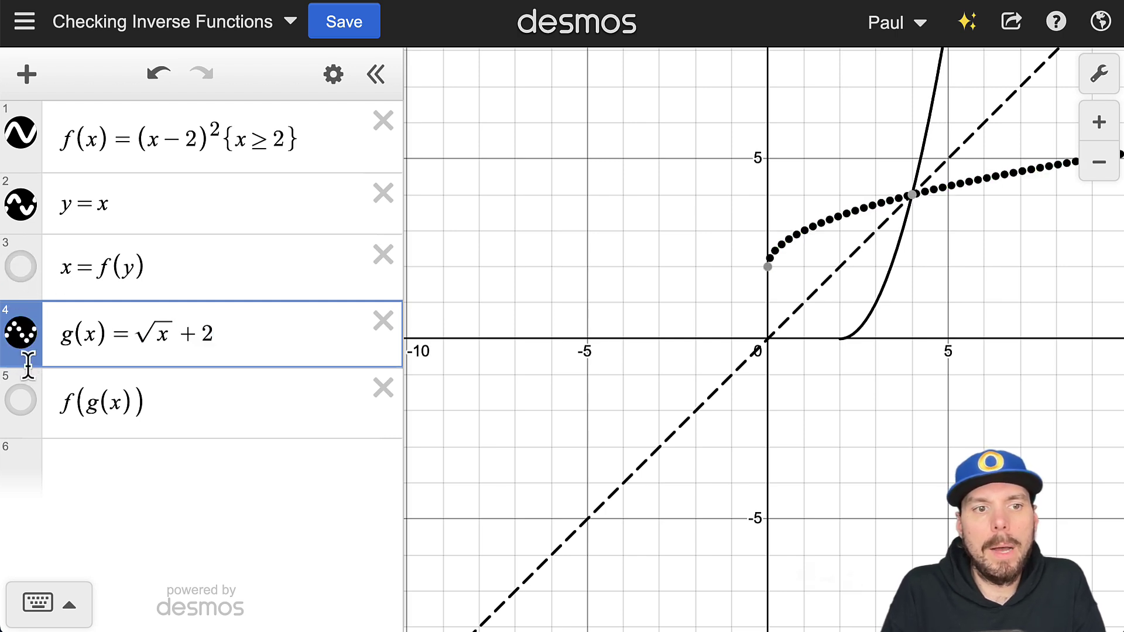
click(21, 345)
click(23, 347)
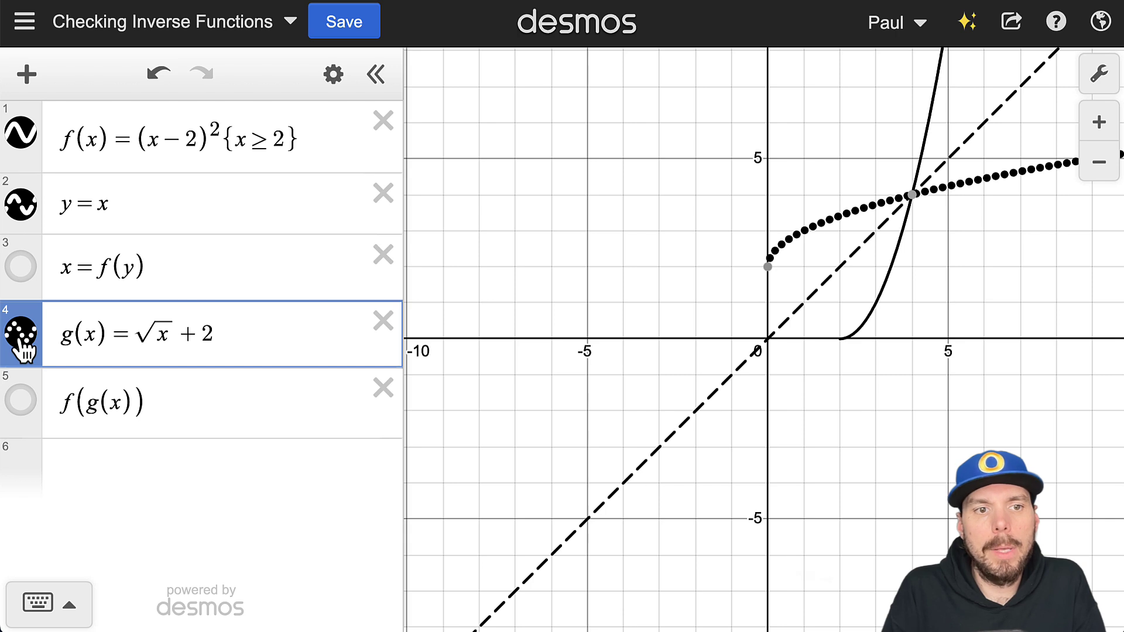
click(22, 345)
click(20, 341)
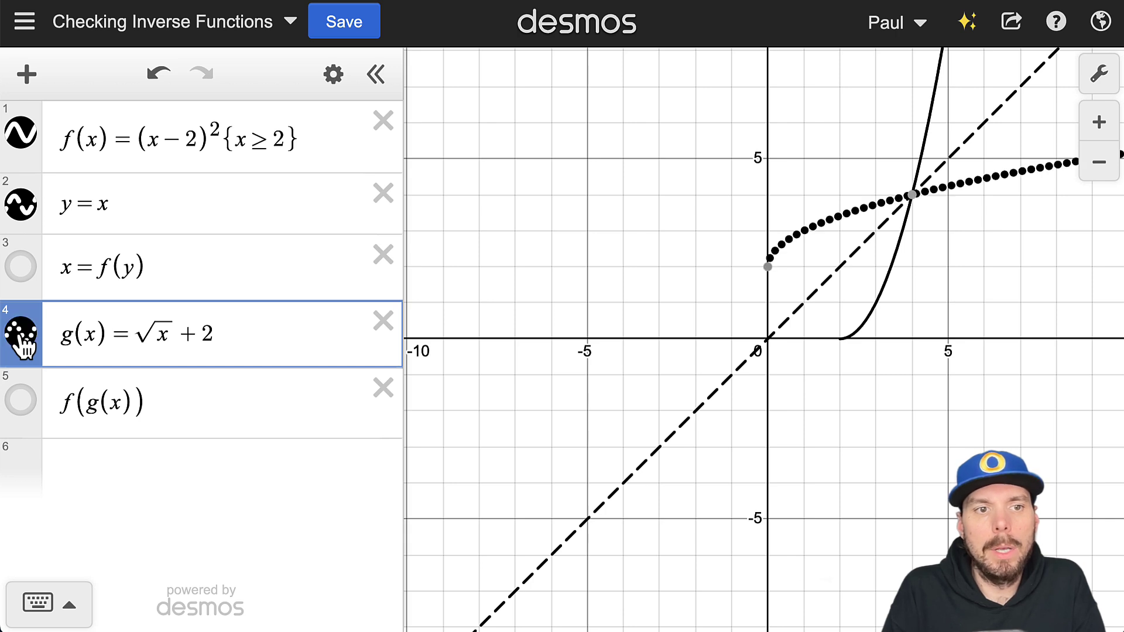
click(26, 272)
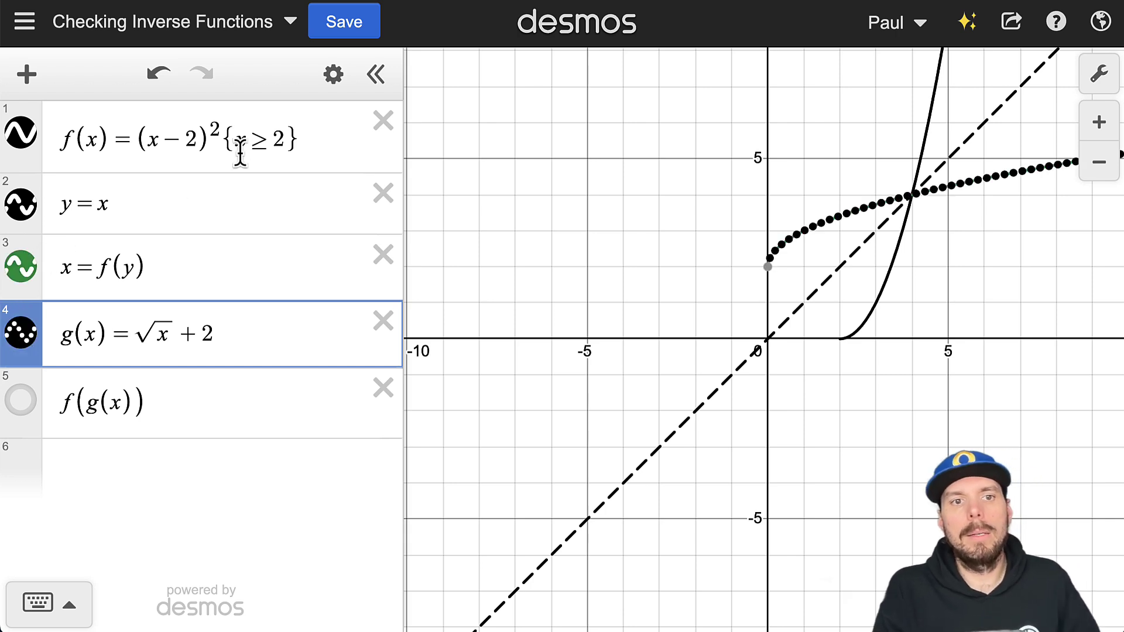
Remove the {x ≥ 2} restriction from f(x) and hide the graphs of y = x and f(x).
click(291, 137)
drag(291, 135, 251, 151)
key(BackSpace)
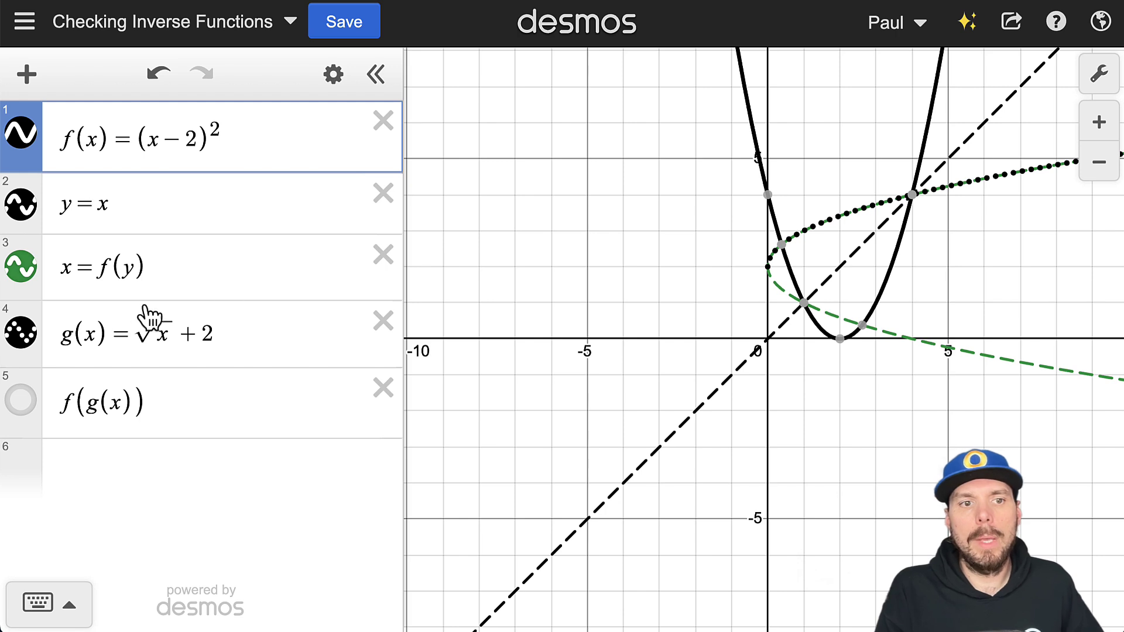
click(22, 206)
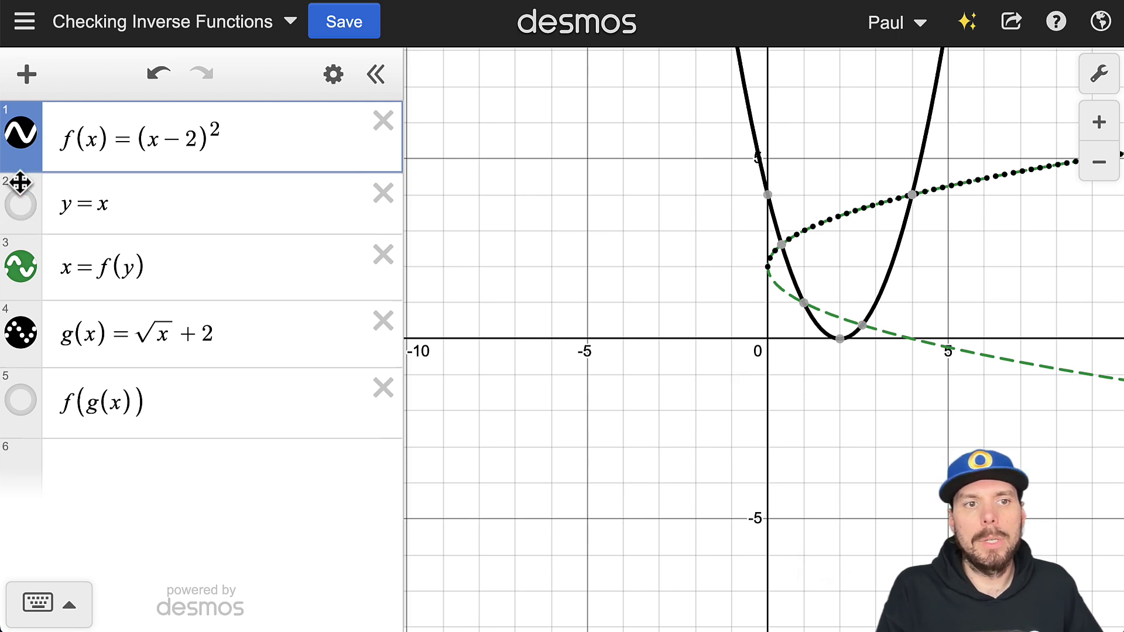
click(26, 142)
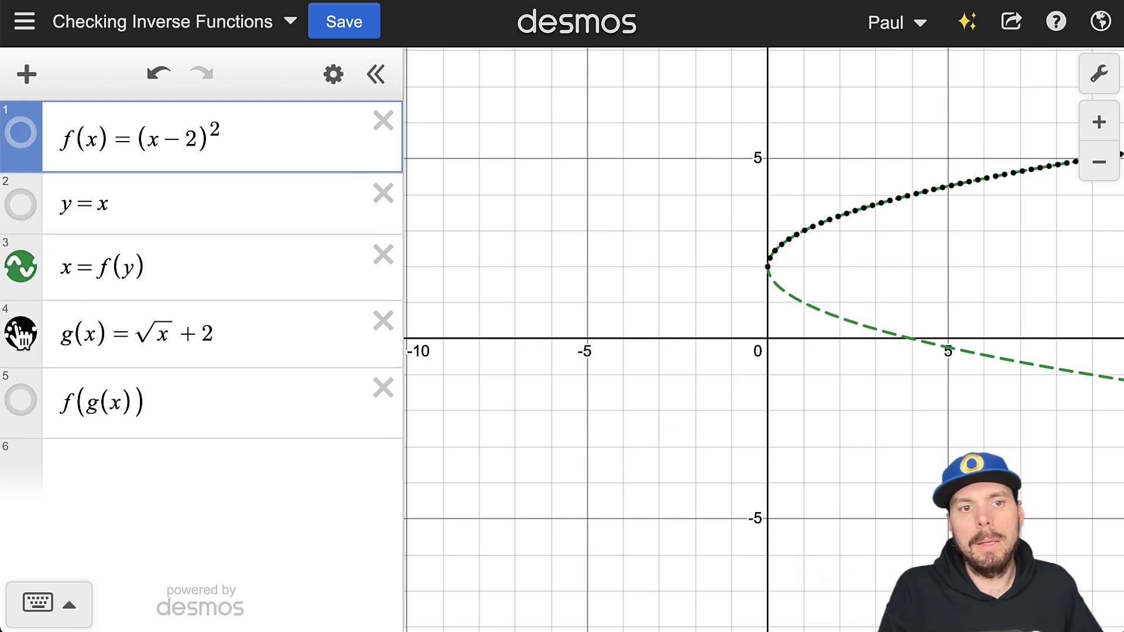
Compare the unrestricted x = f(y) curve with g(x) by hiding and showing x = f(y) twice.
click(27, 268)
click(26, 268)
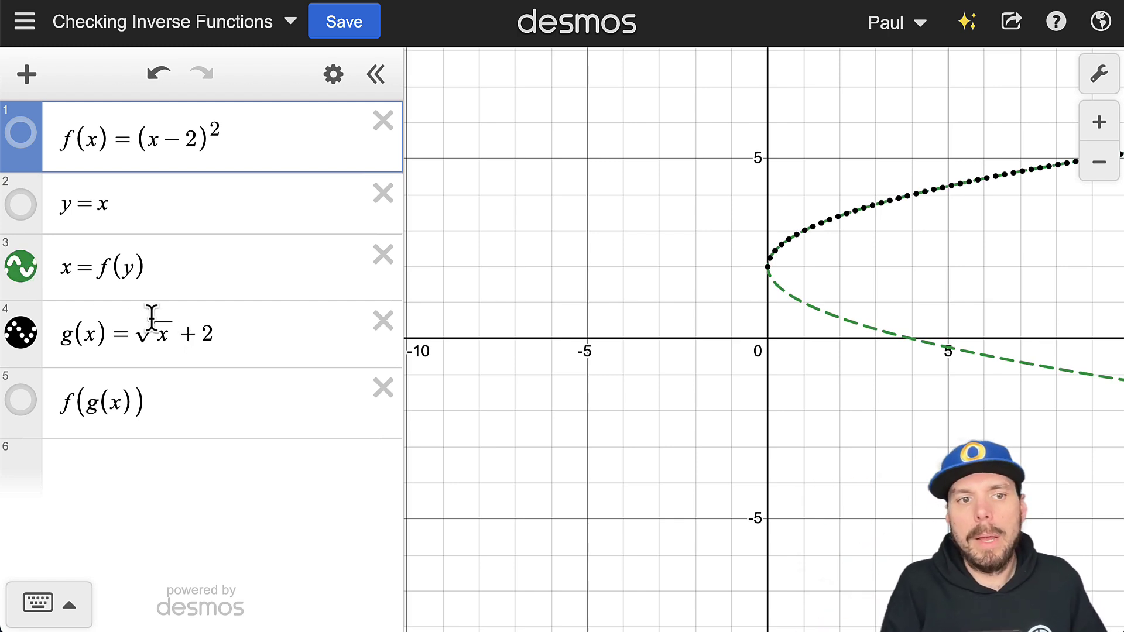
click(18, 266)
click(18, 268)
Show the graphs of y = x and f(x), and add the restriction {x ≥ 2} to f(x).
click(19, 204)
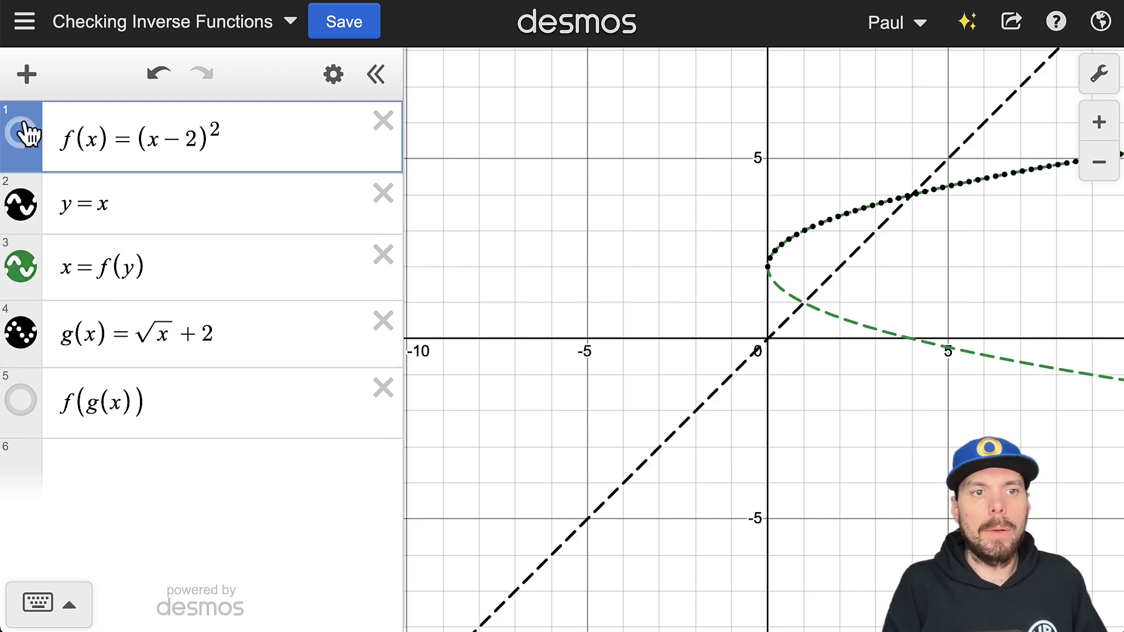
click(28, 134)
click(268, 135)
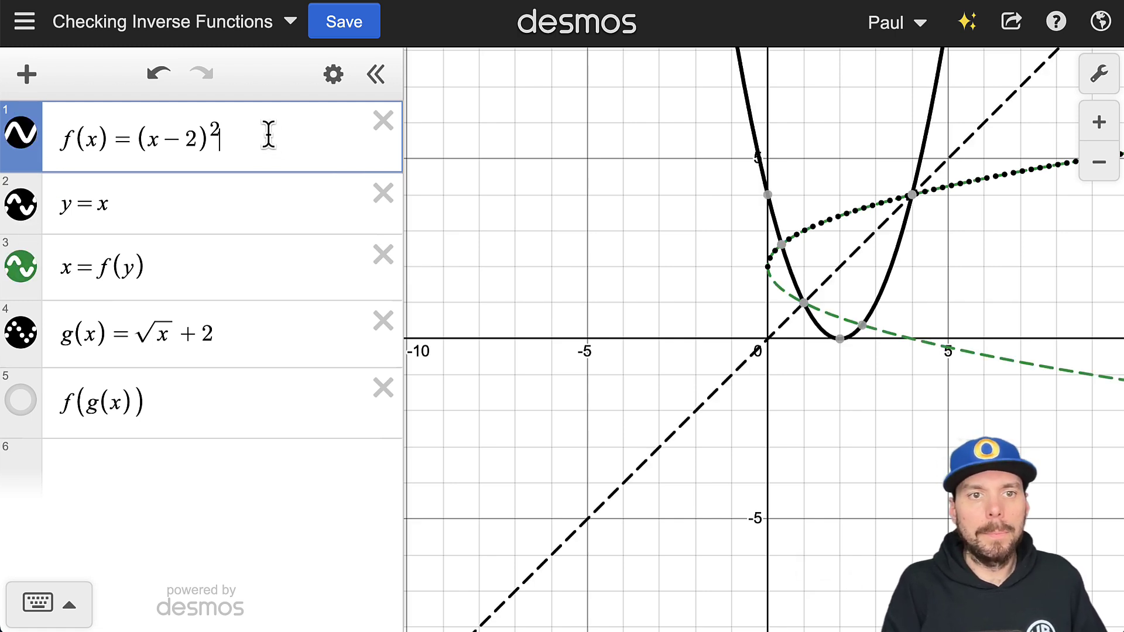
text({x)
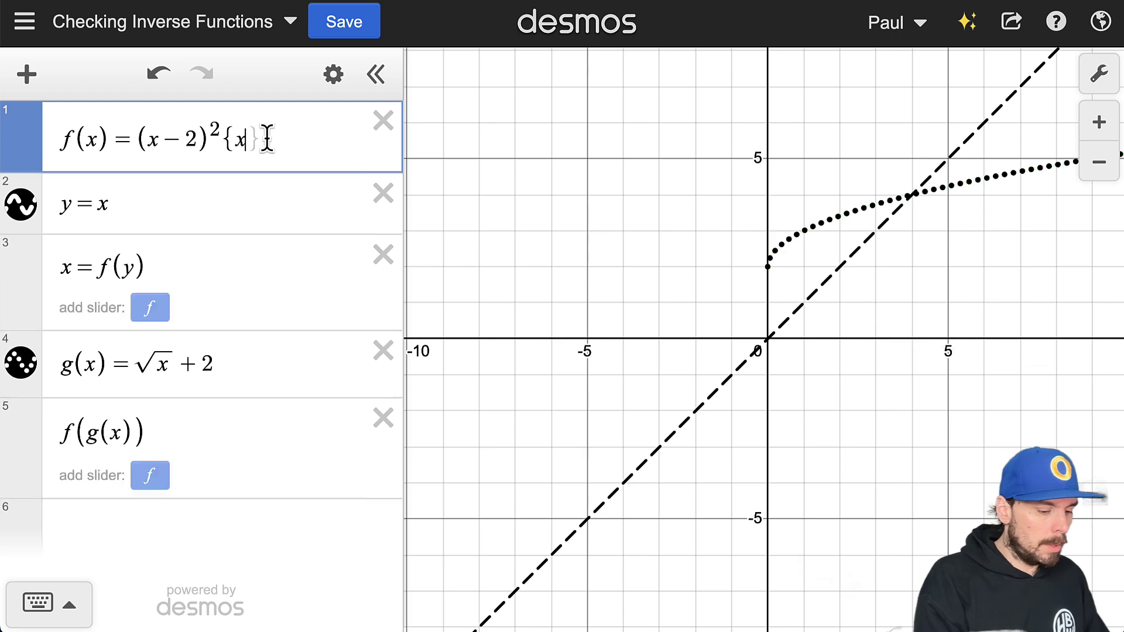
text(>2)
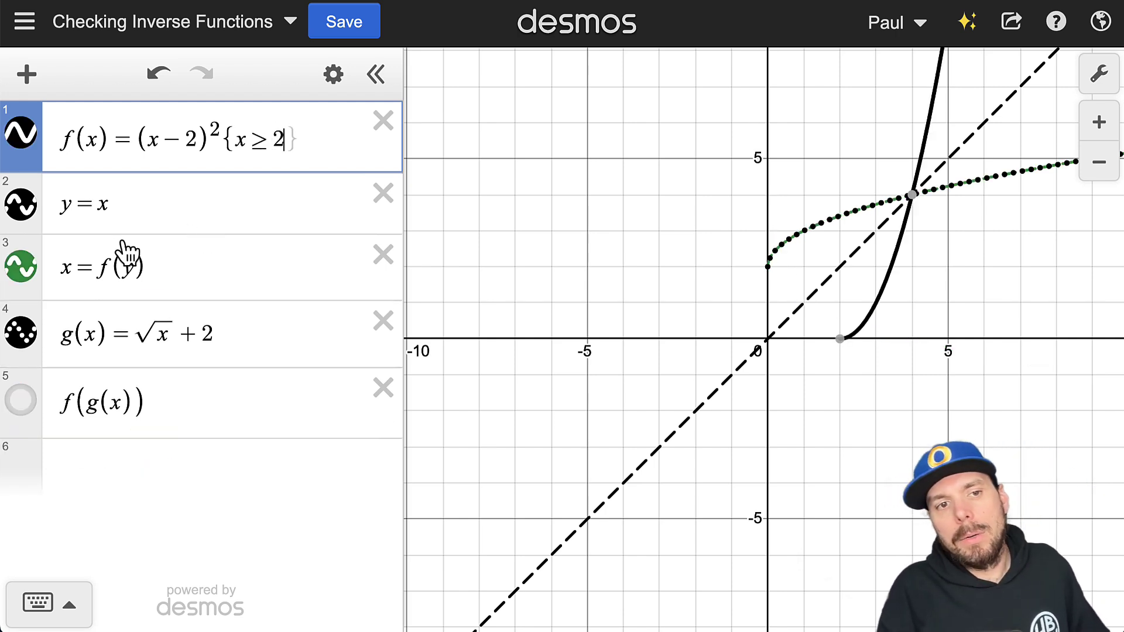
Show the graph of the composition f(g(x)) over the line y = x, and hide y = x.
click(21, 402)
click(19, 404)
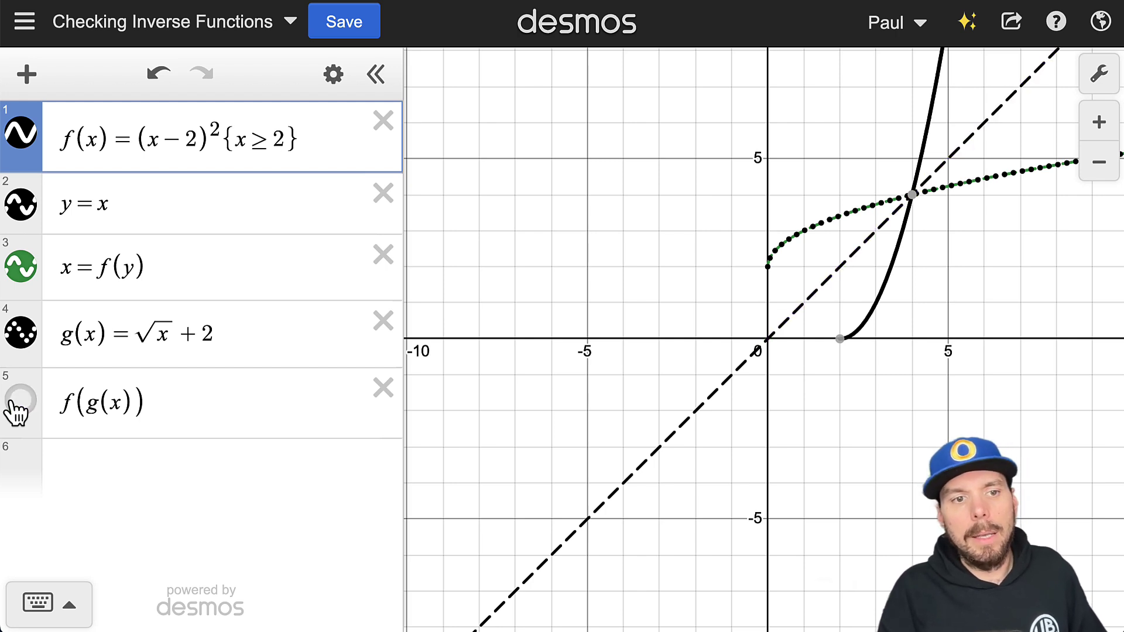
click(17, 413)
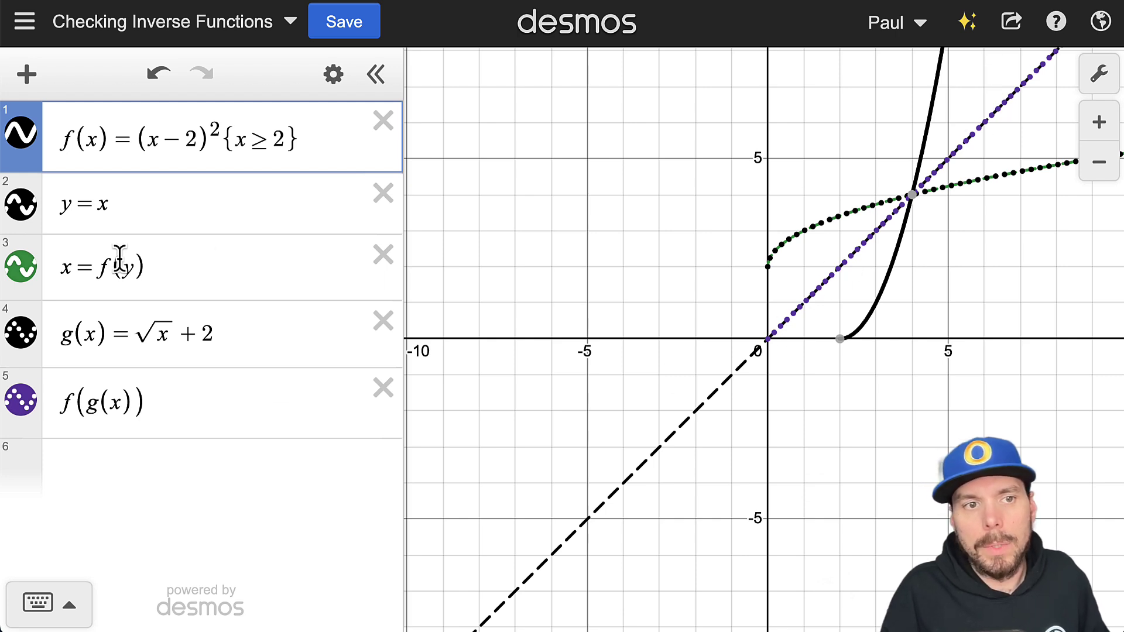
click(23, 205)
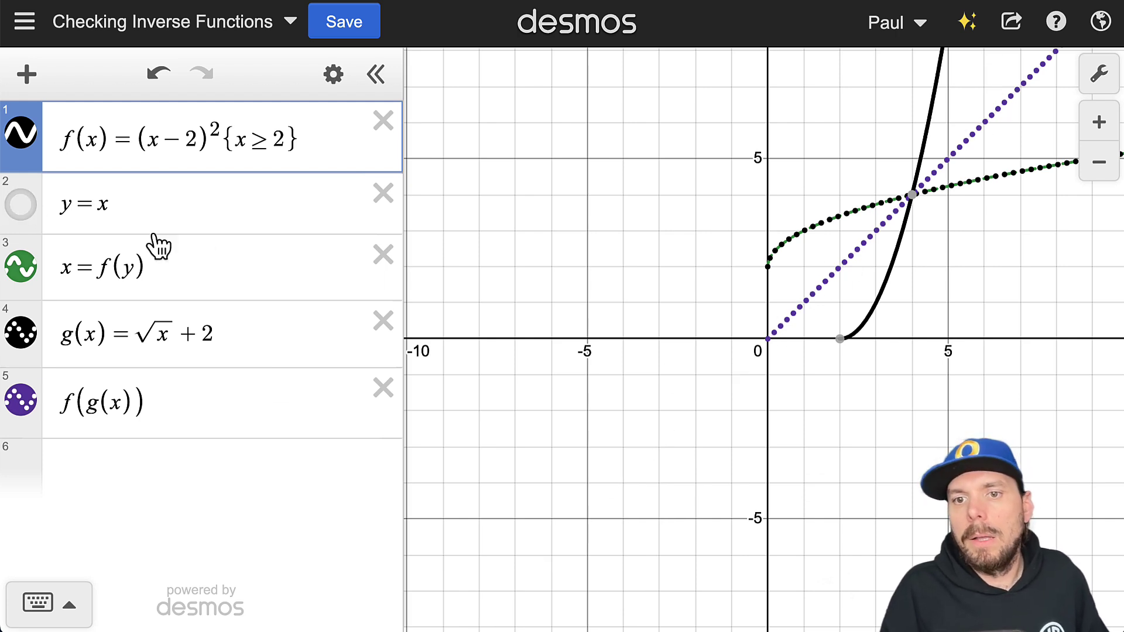